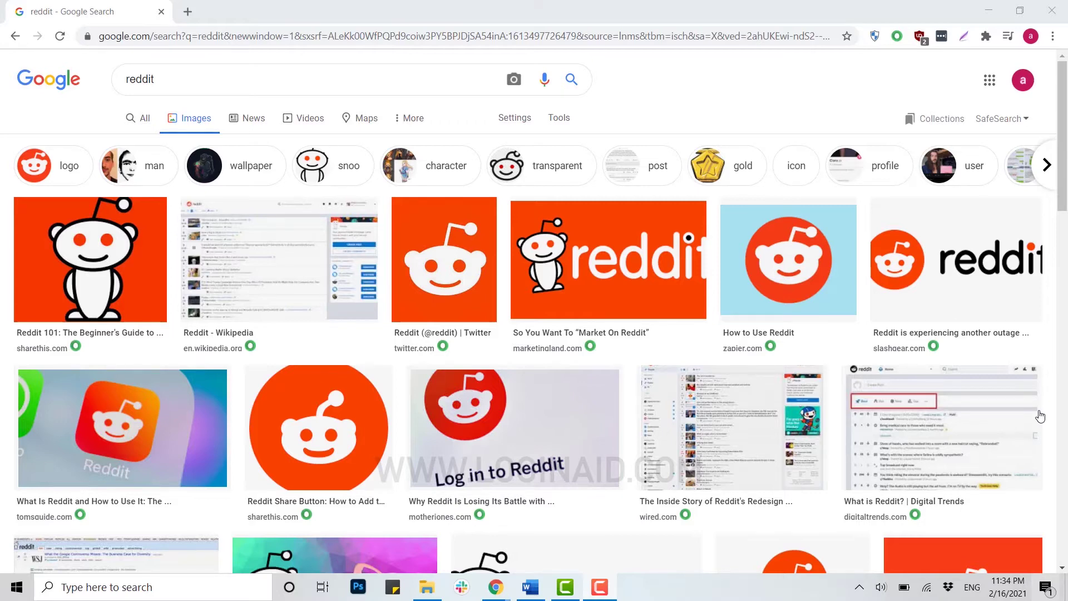
- Hide the Chrome window showing the 'reddit' image results to reveal the Windows desktop
key("super+d")
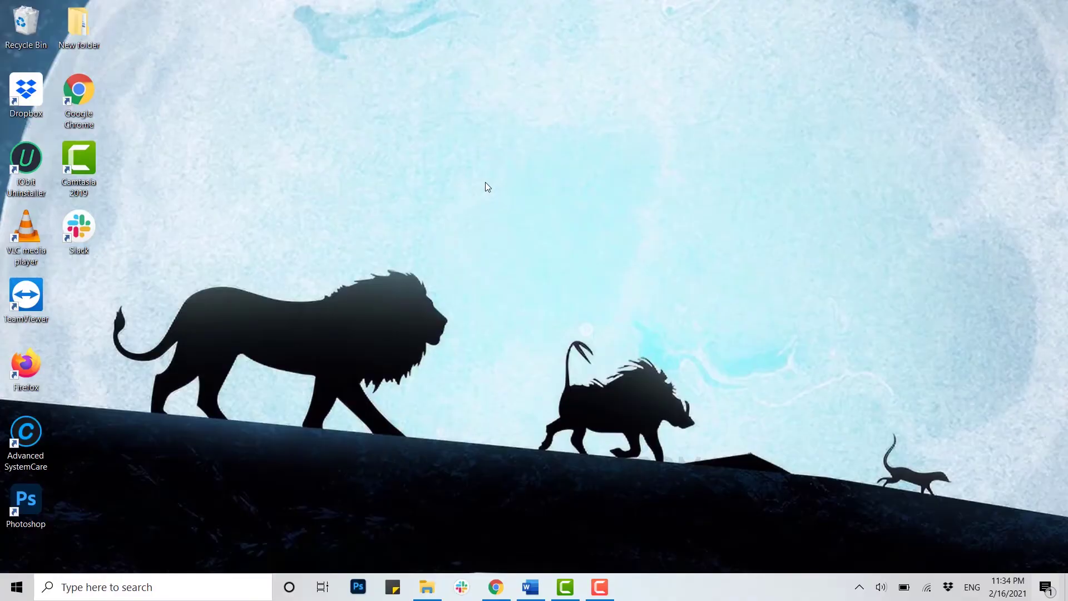
- Launch Chrome in an incognito window and load reddit.com
double_click(79, 99)
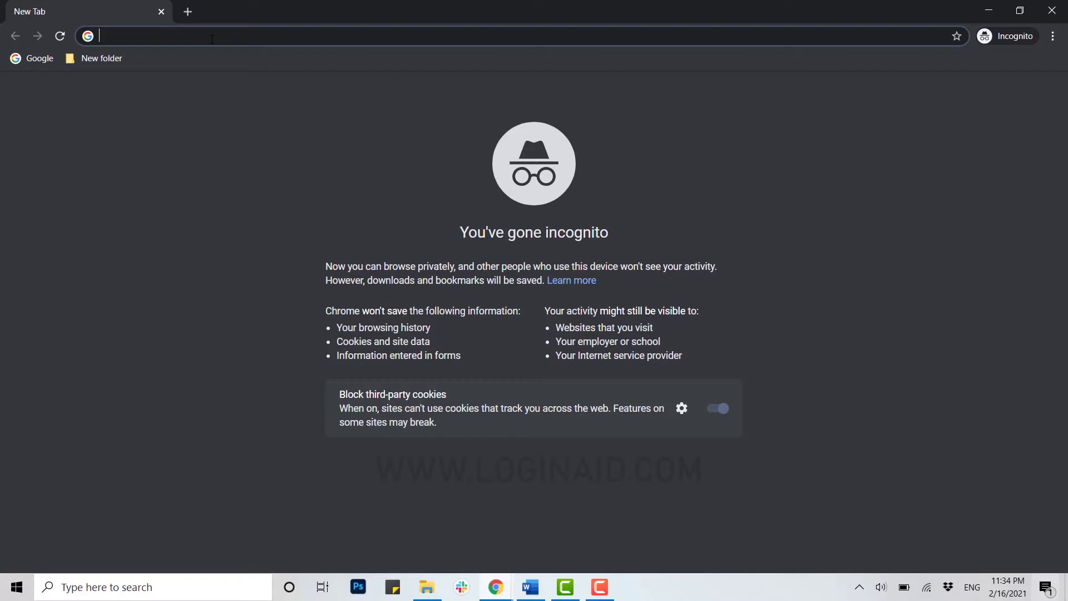
type("reddit")
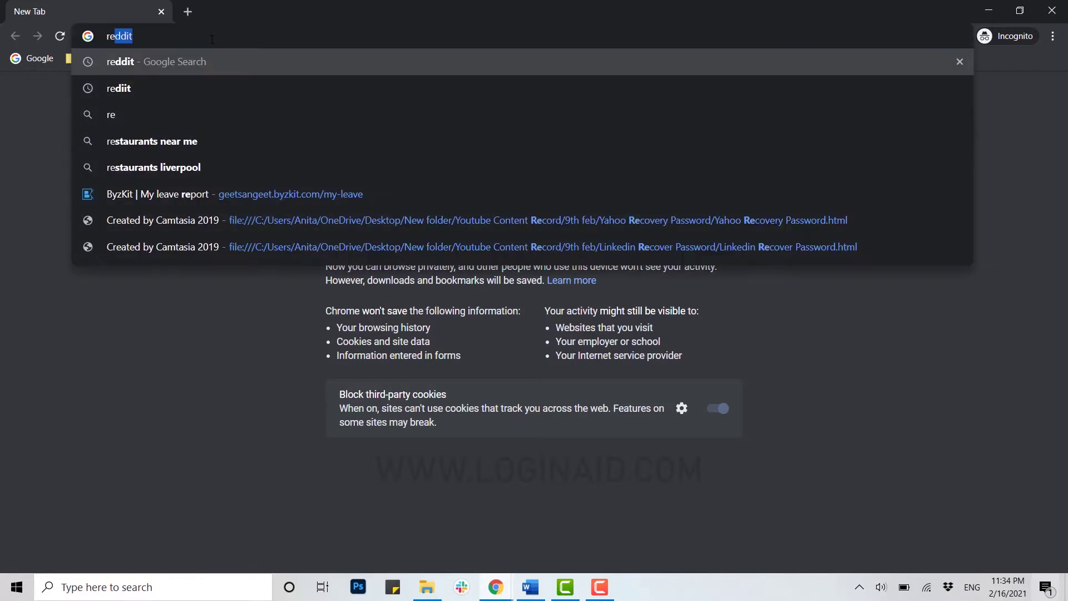
type(".com")
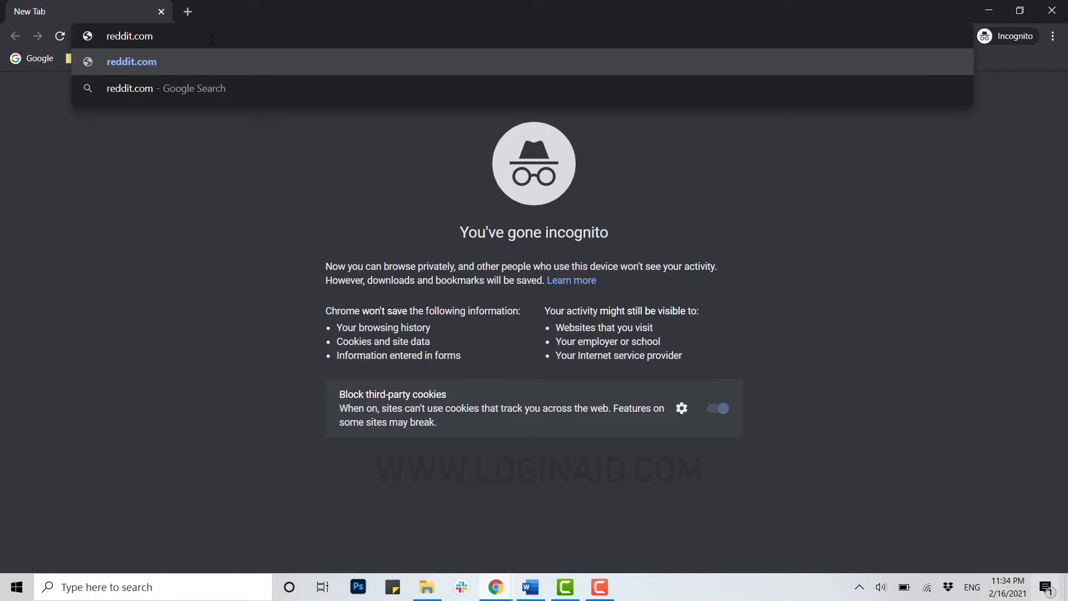
key("Return")
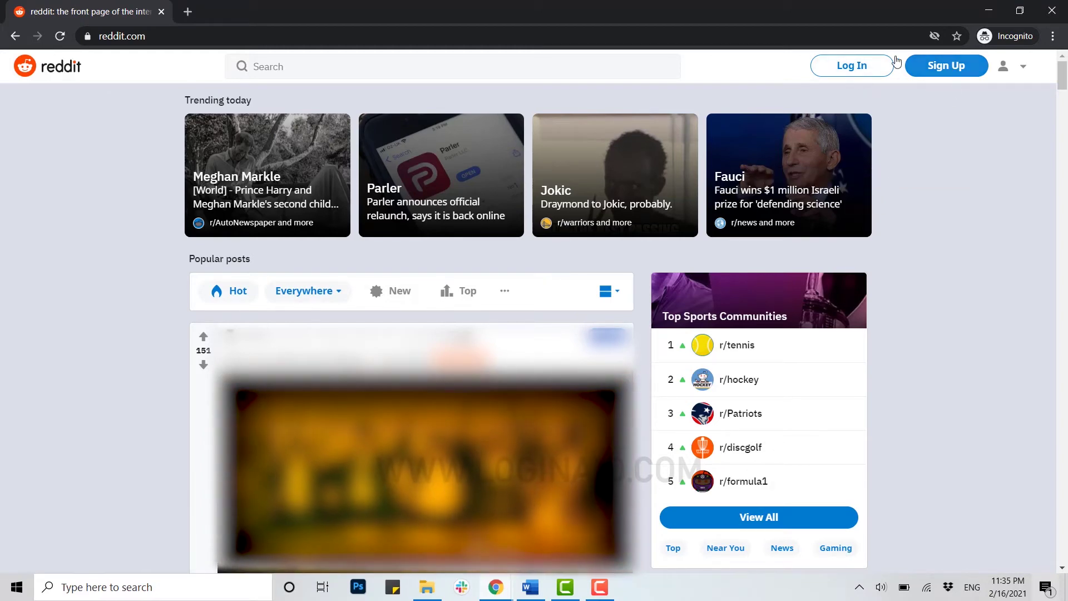
- Open Reddit's Log In form and switch to the forgotten-password reset form
left_click(858, 66)
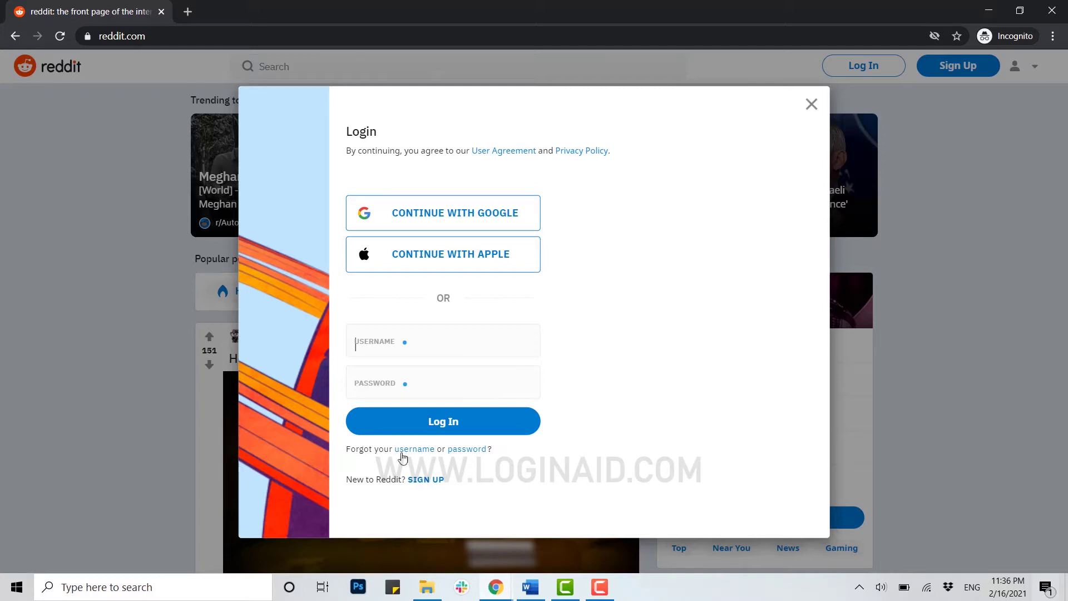
left_click(472, 452)
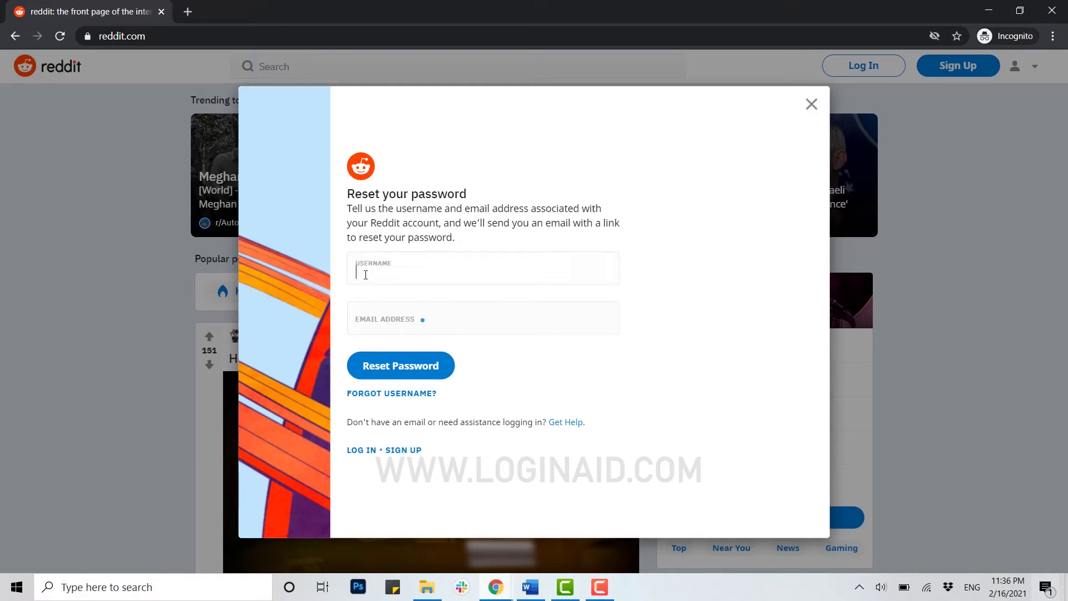
- Fill in the account's username and e-mail address and submit the Reset Password request
left_click(414, 325)
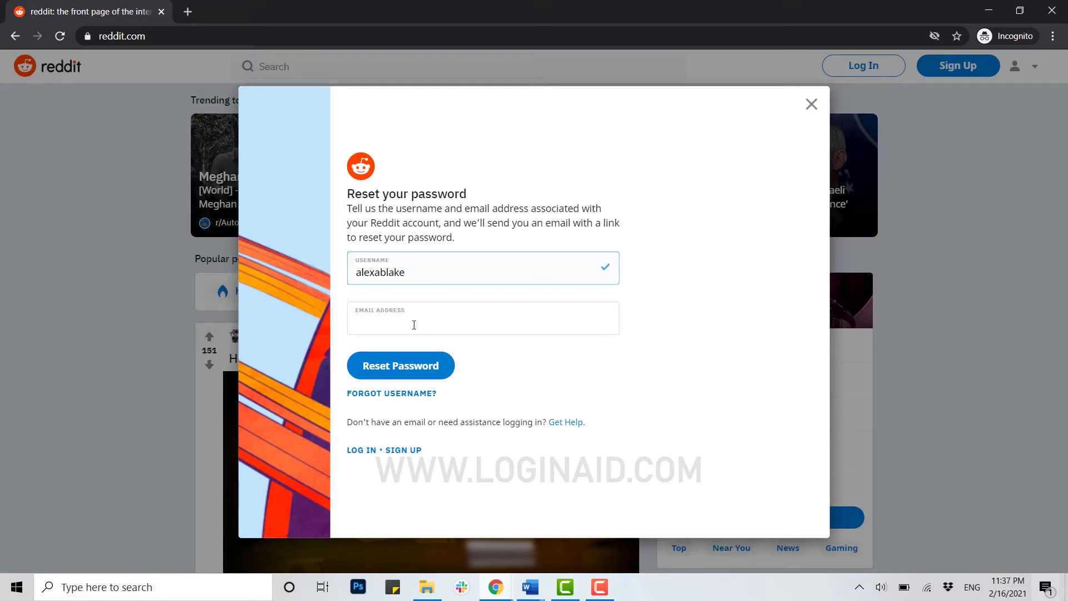
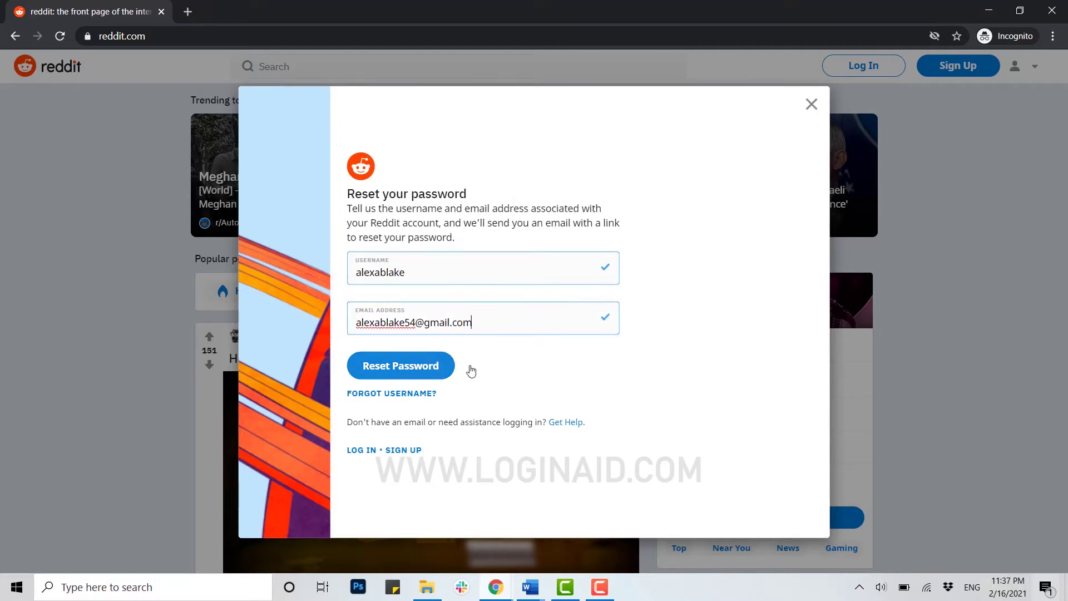
left_click(388, 373)
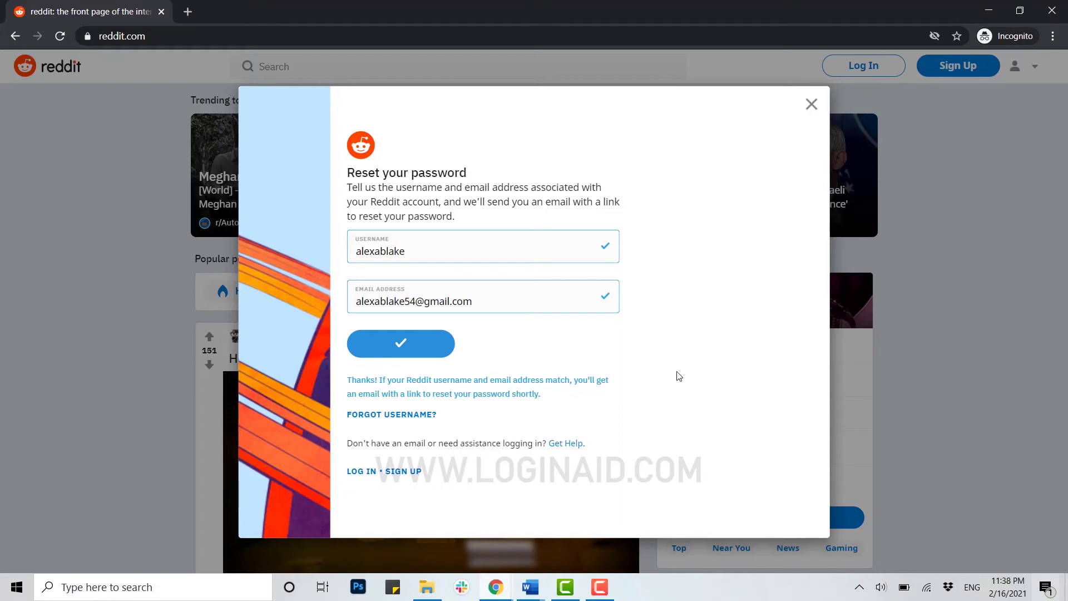
left_click(188, 11)
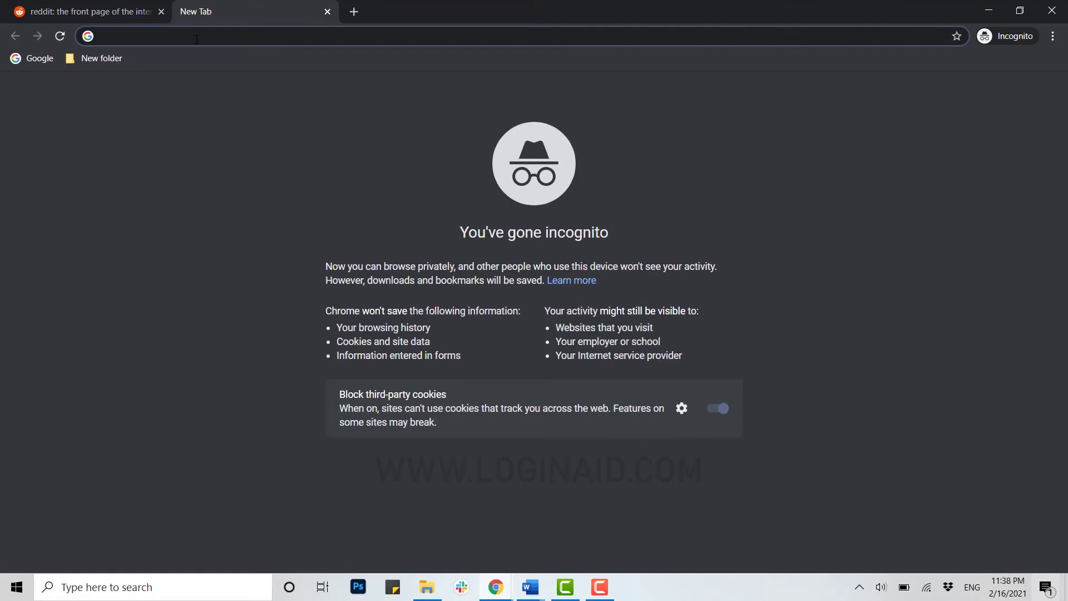
- Go to Gmail in the new tab and enter the account's e-mail address
type("gmail")
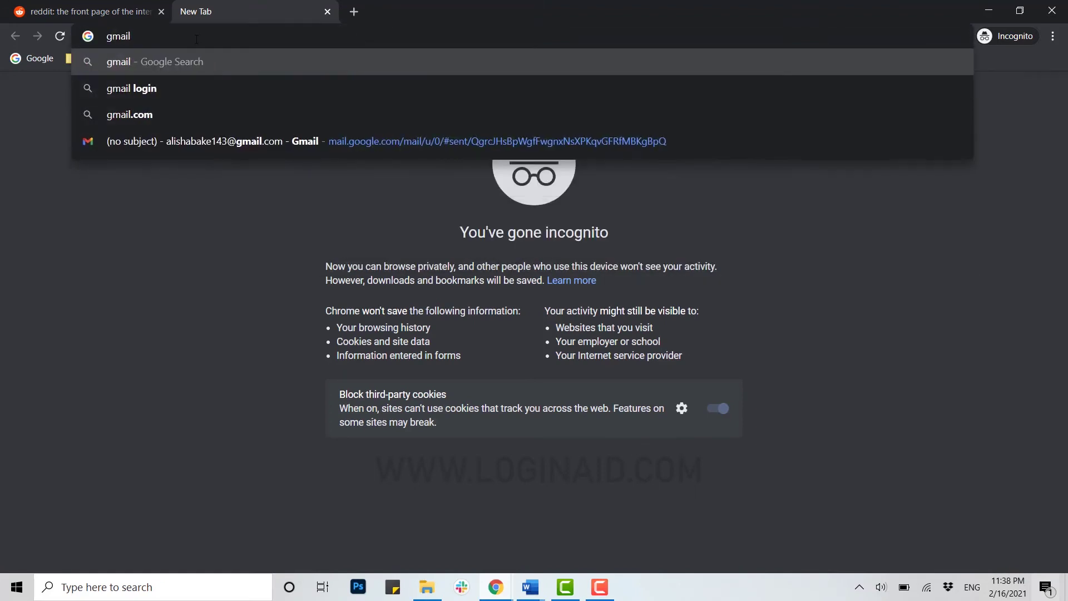
key("Return")
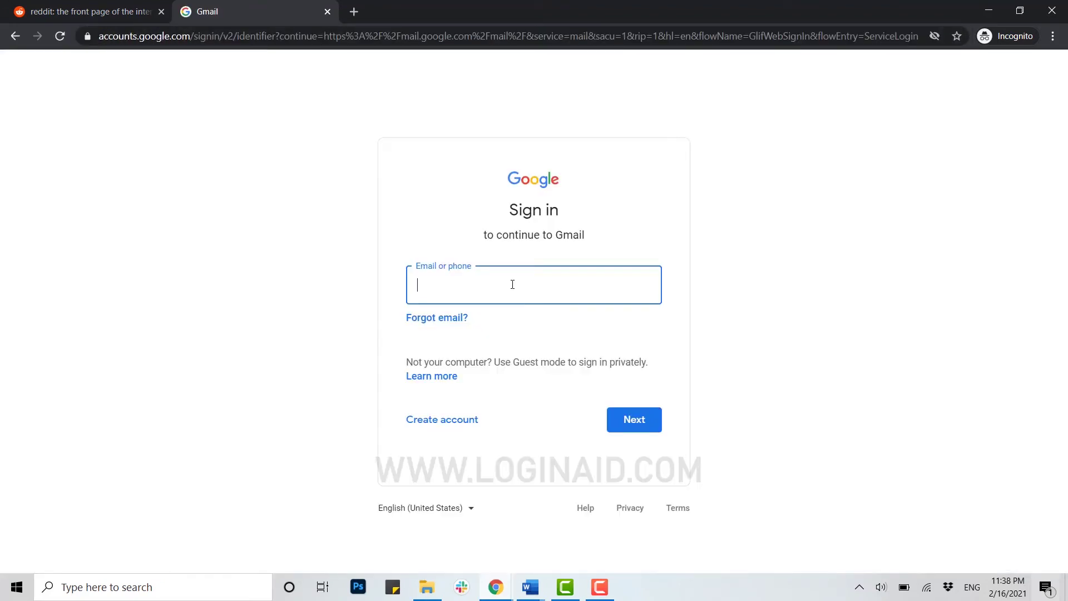
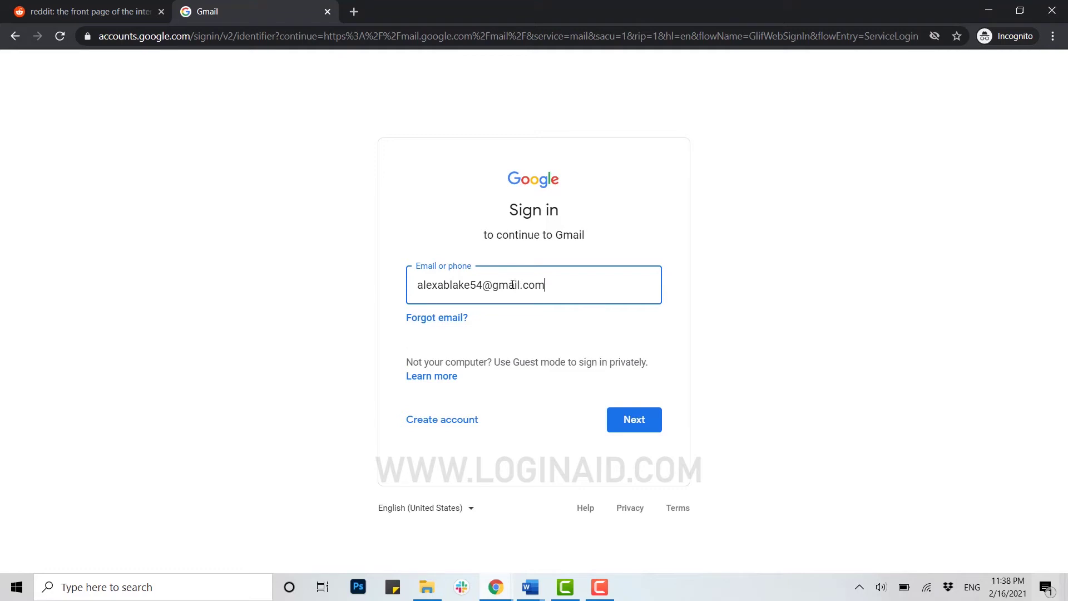
key("Return")
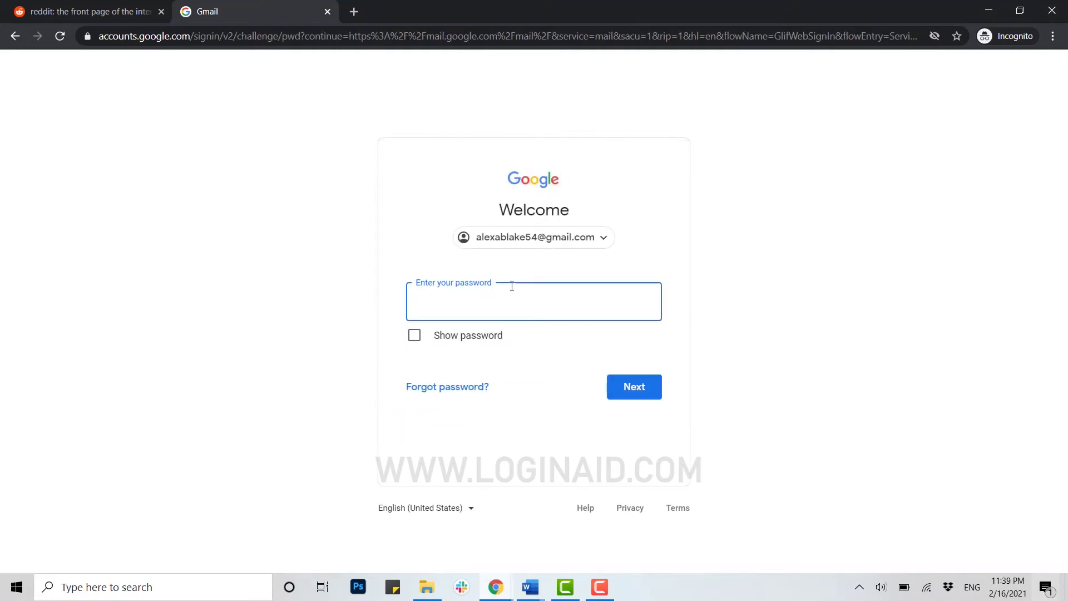
- Sign in with the Gmail password, open Reddit's reset email and follow its link
type("••••••••")
key("Return")
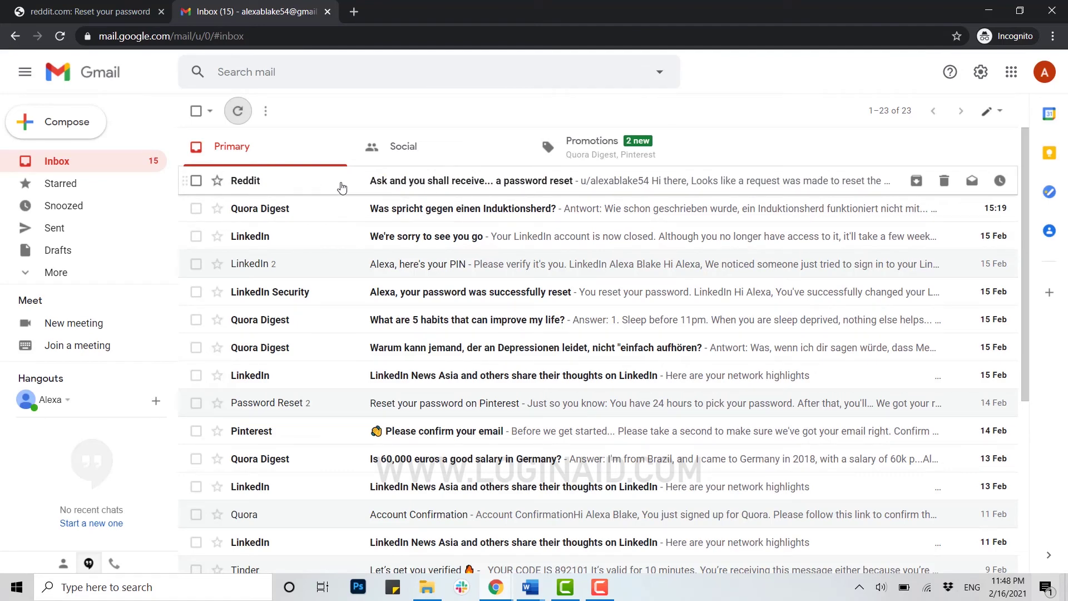
left_click(389, 186)
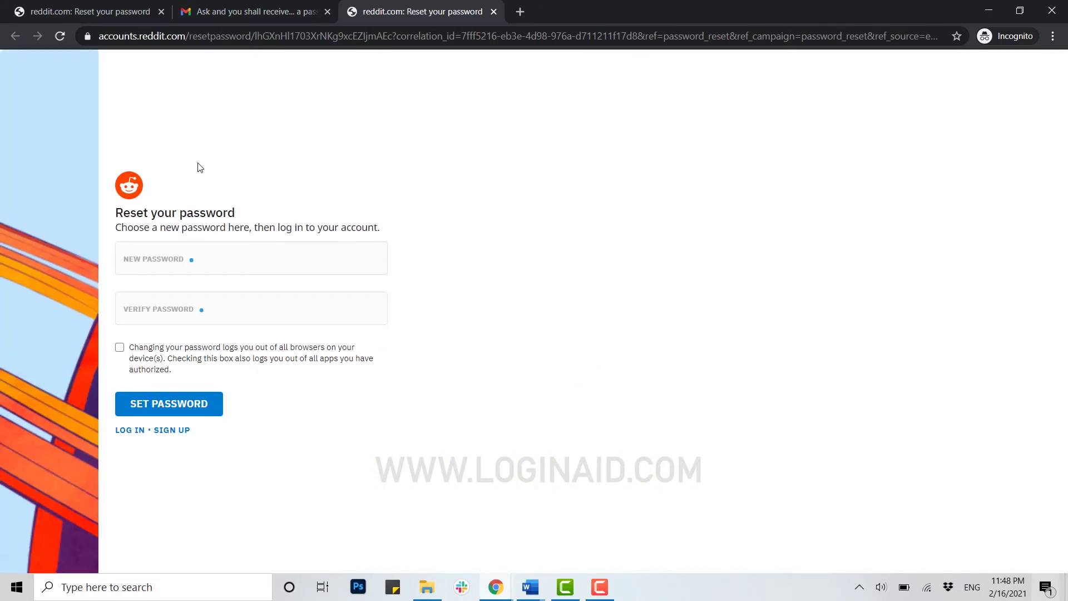
left_click(190, 263)
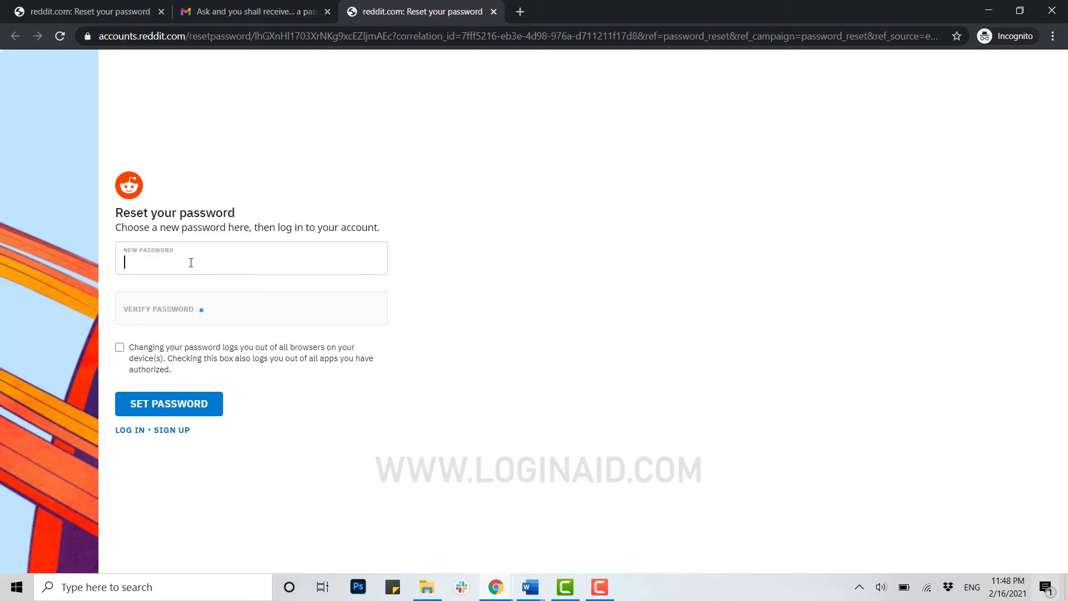
- Enter and verify the new password, tick log out of all apps, and SET PASSWORD
left_click(193, 308)
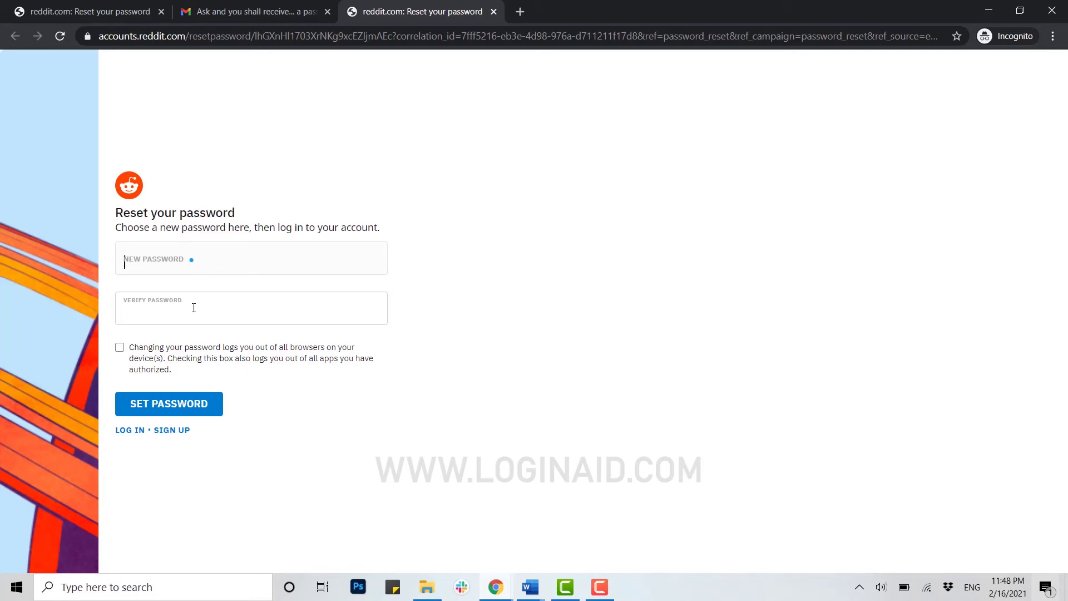
left_click(159, 254)
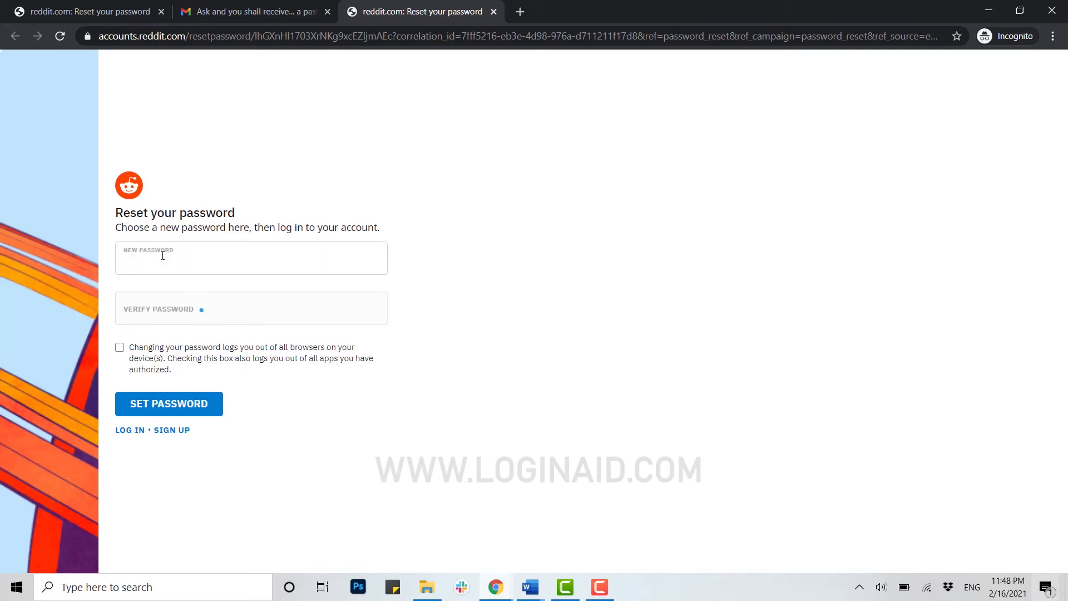
type("*********")
left_click(172, 307)
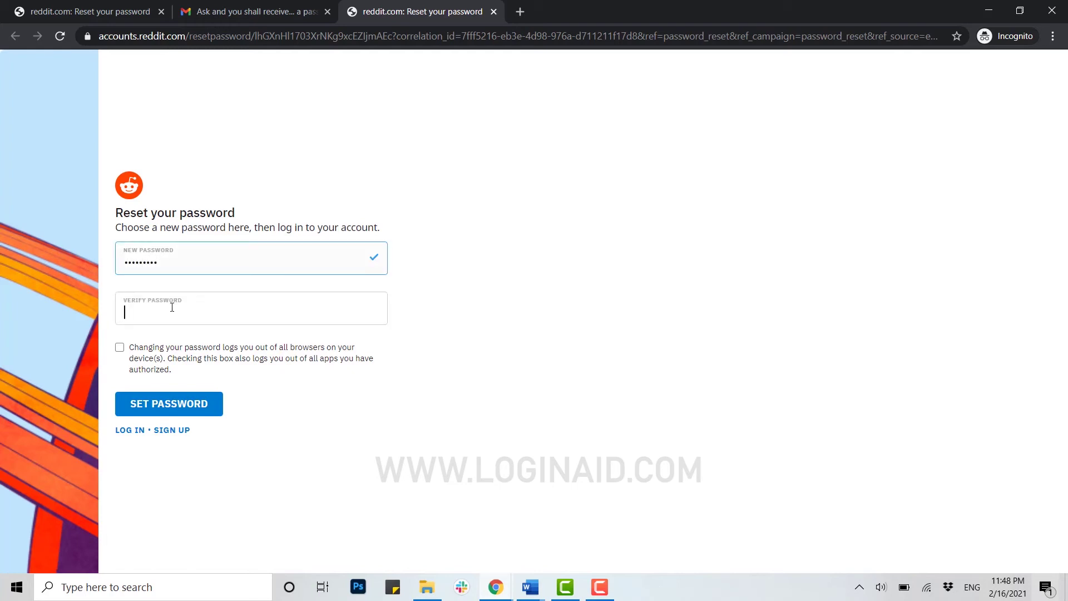
type("*********")
left_click(165, 344)
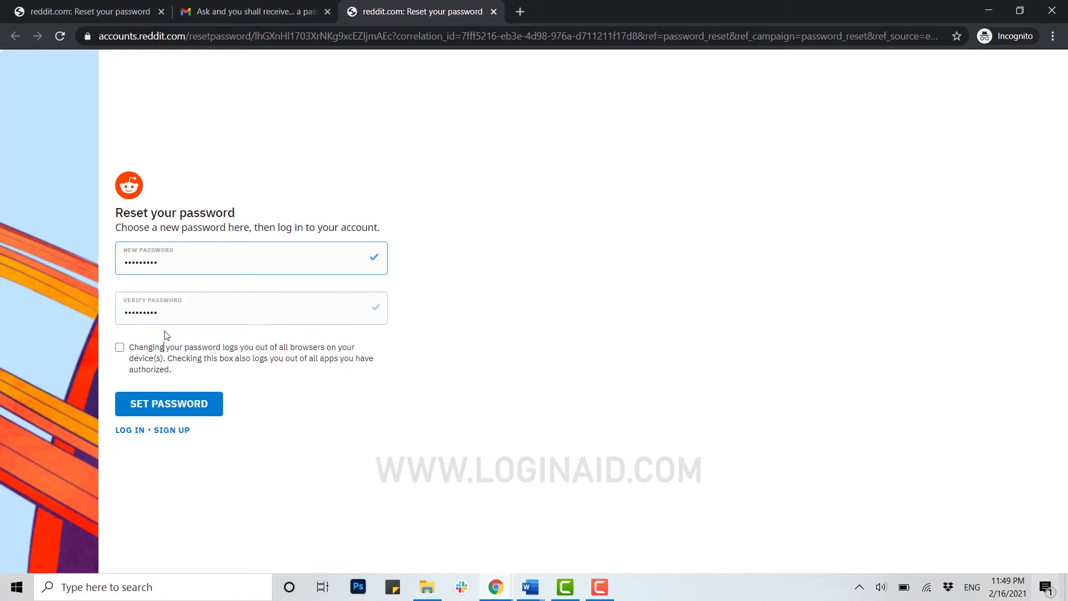
left_click(119, 348)
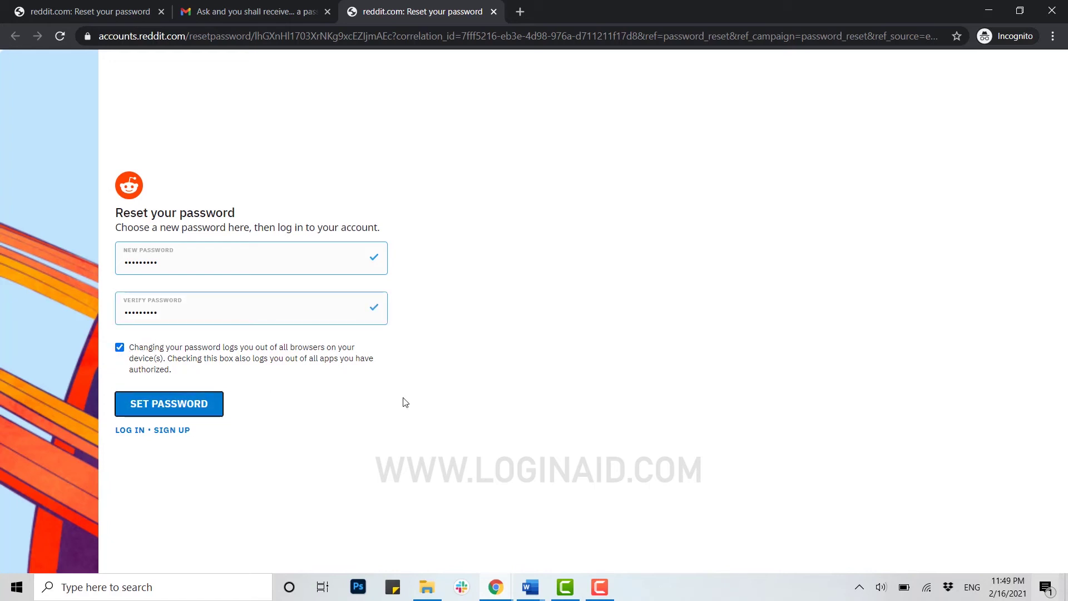
left_click(163, 408)
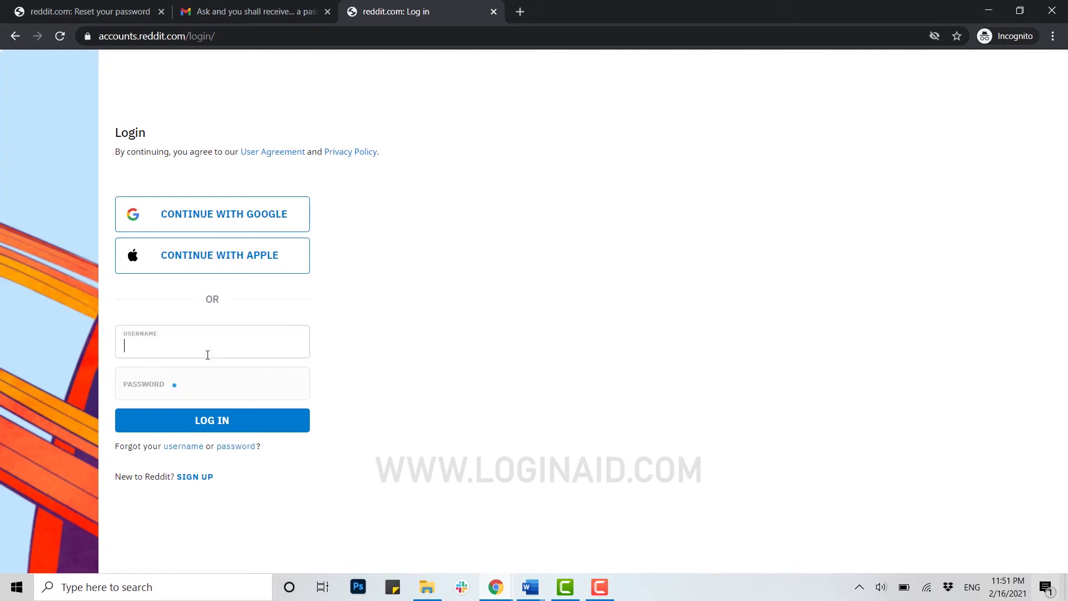
- Log in to Reddit with the account's username and the new password
left_click(194, 381)
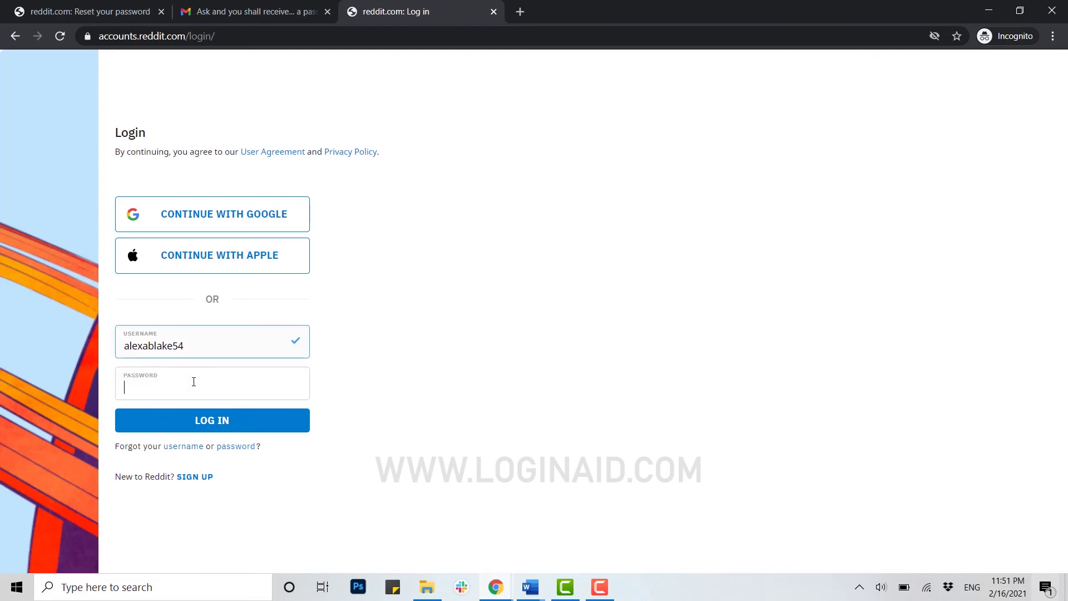
type("••••••••••")
left_click(205, 423)
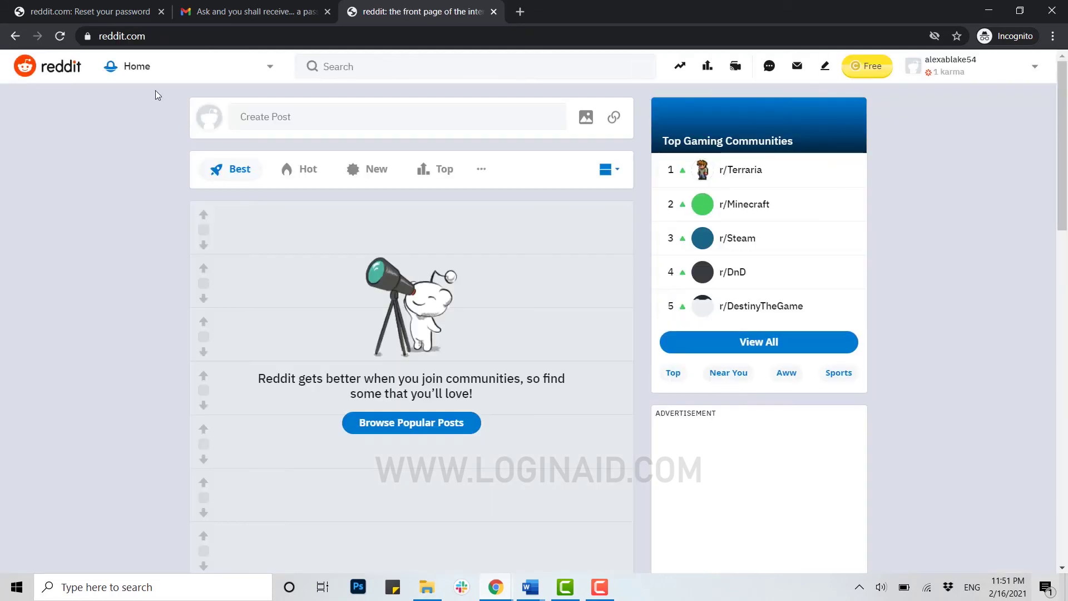